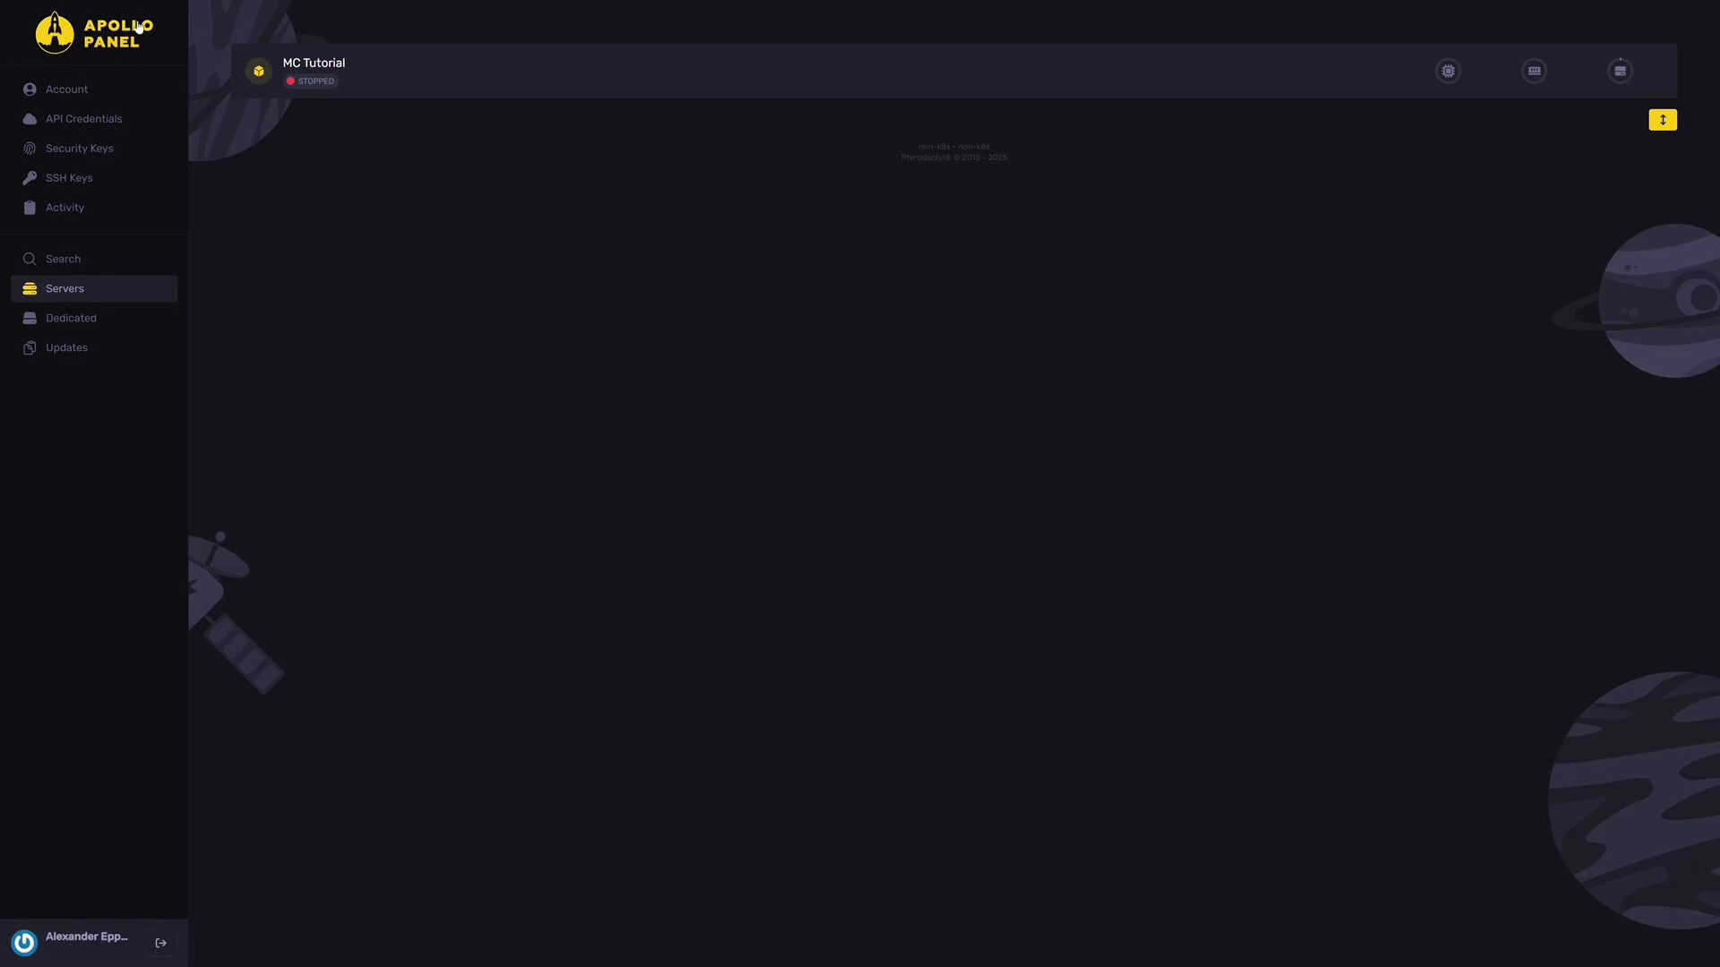
- Open the MC Tutorial server and show its file manager with bukkit.yml and other configs
click(348, 77)
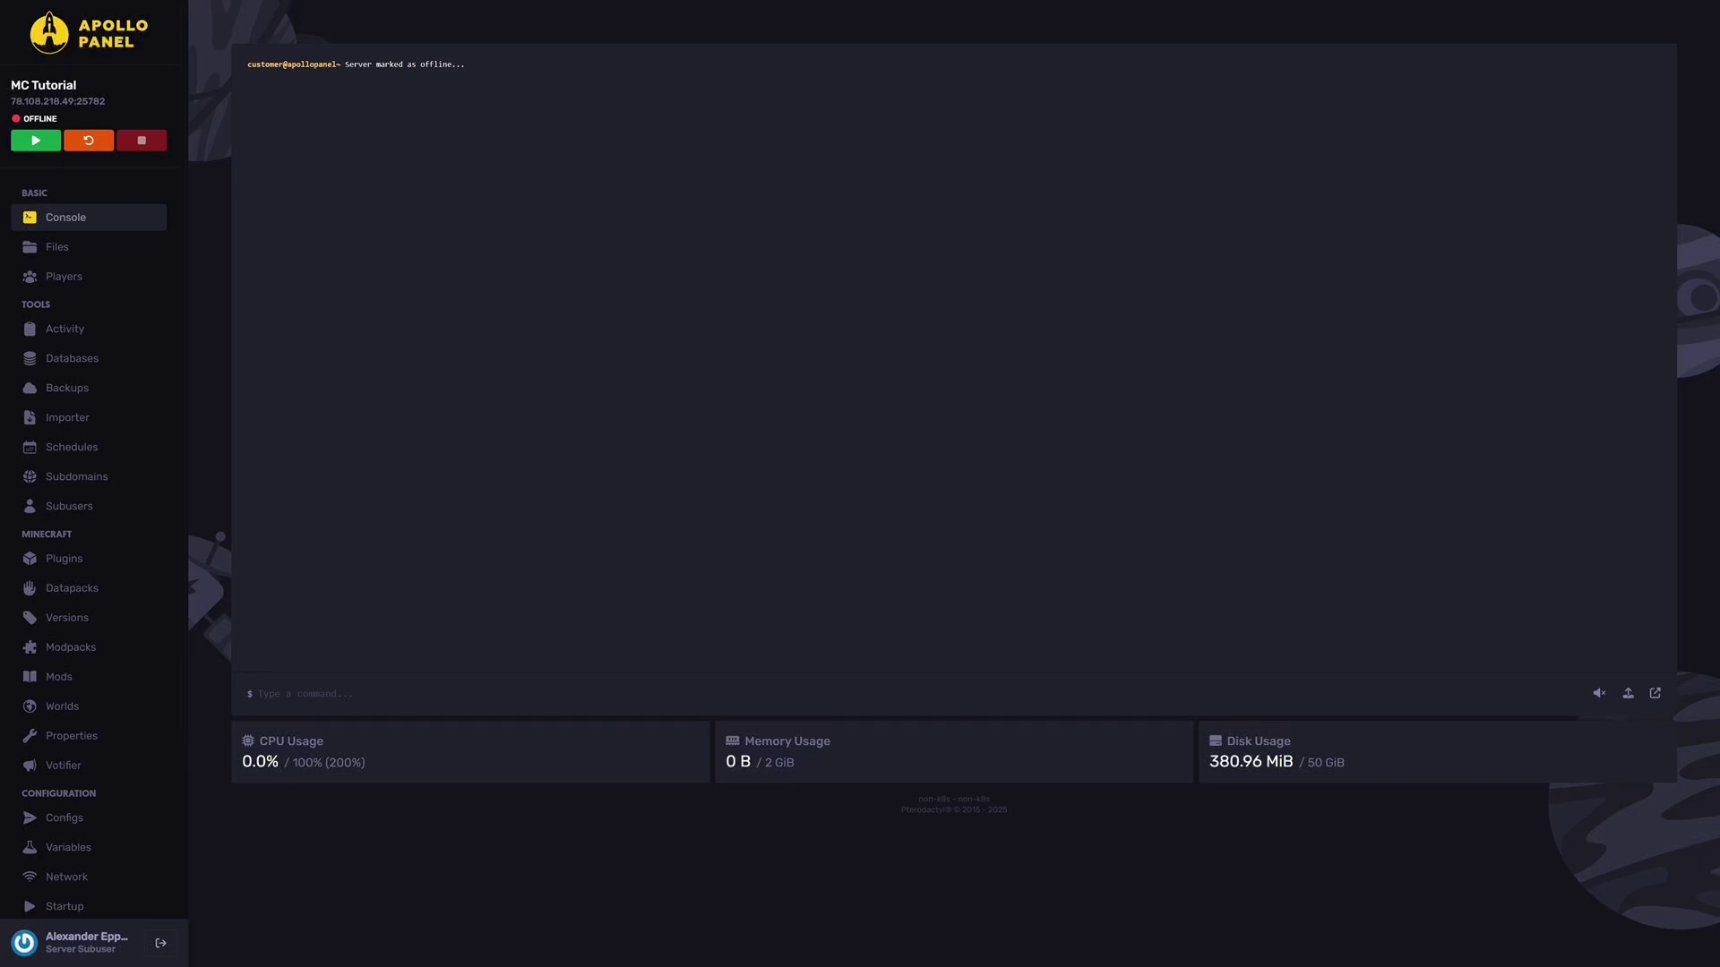
click(62, 256)
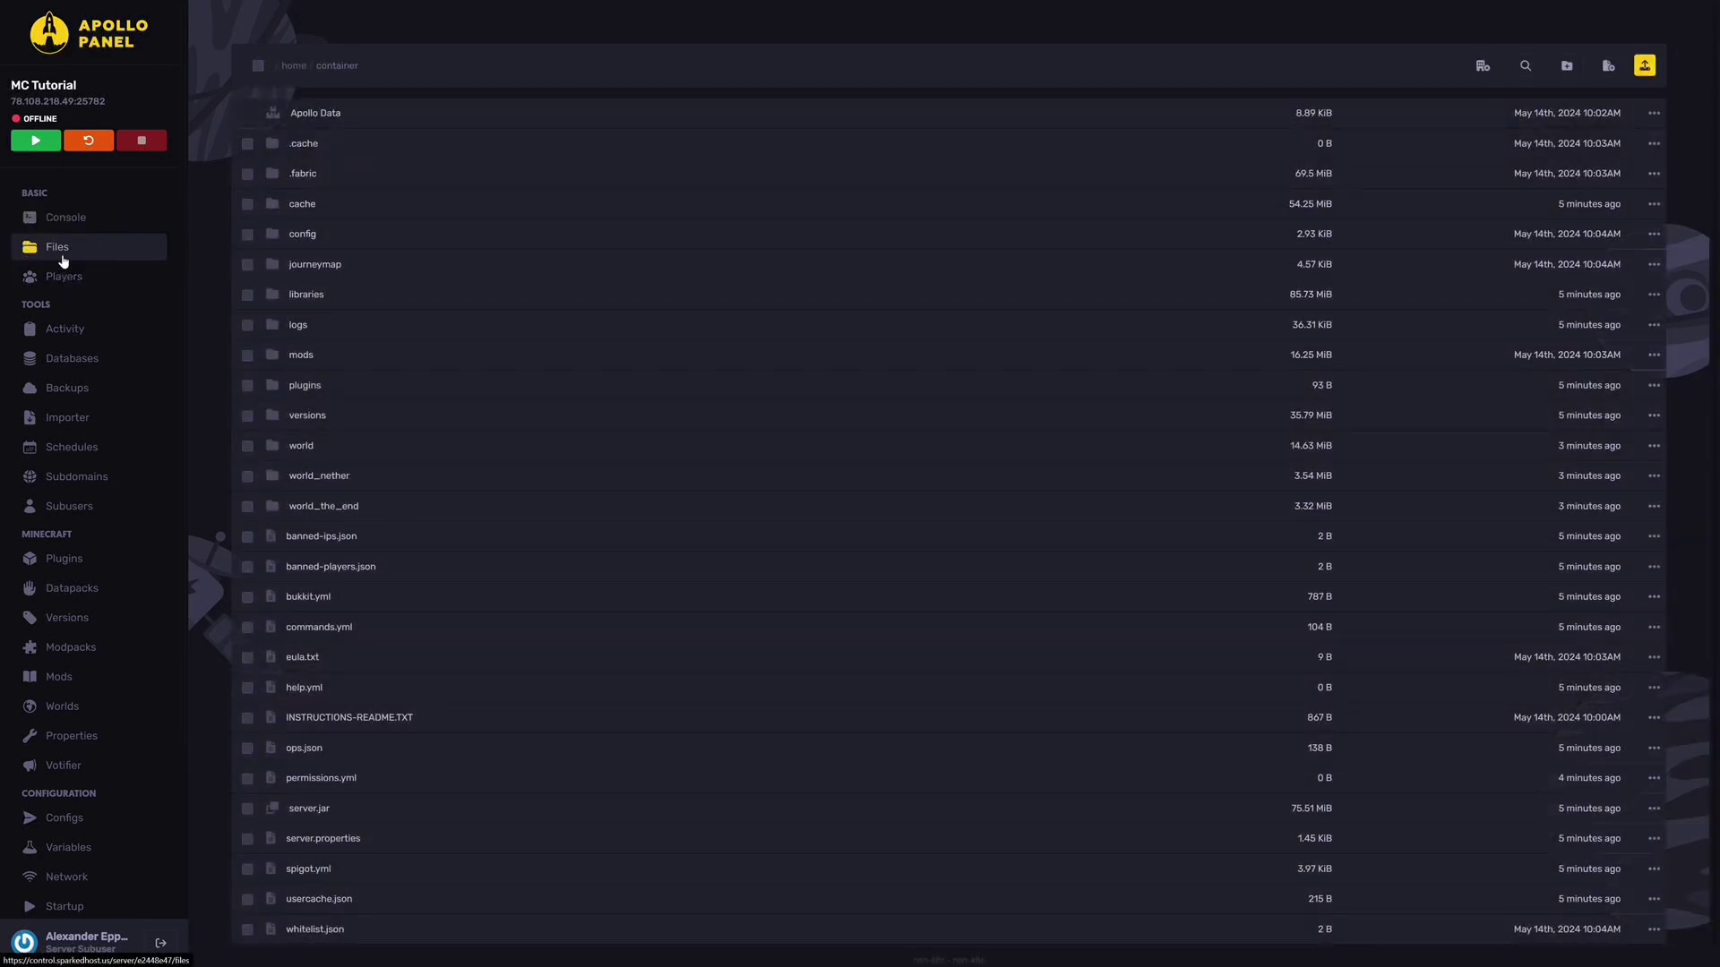
- Change allow-end from true to false in bukkit.yml, save it, and return to the Console
click(342, 601)
key(Down)
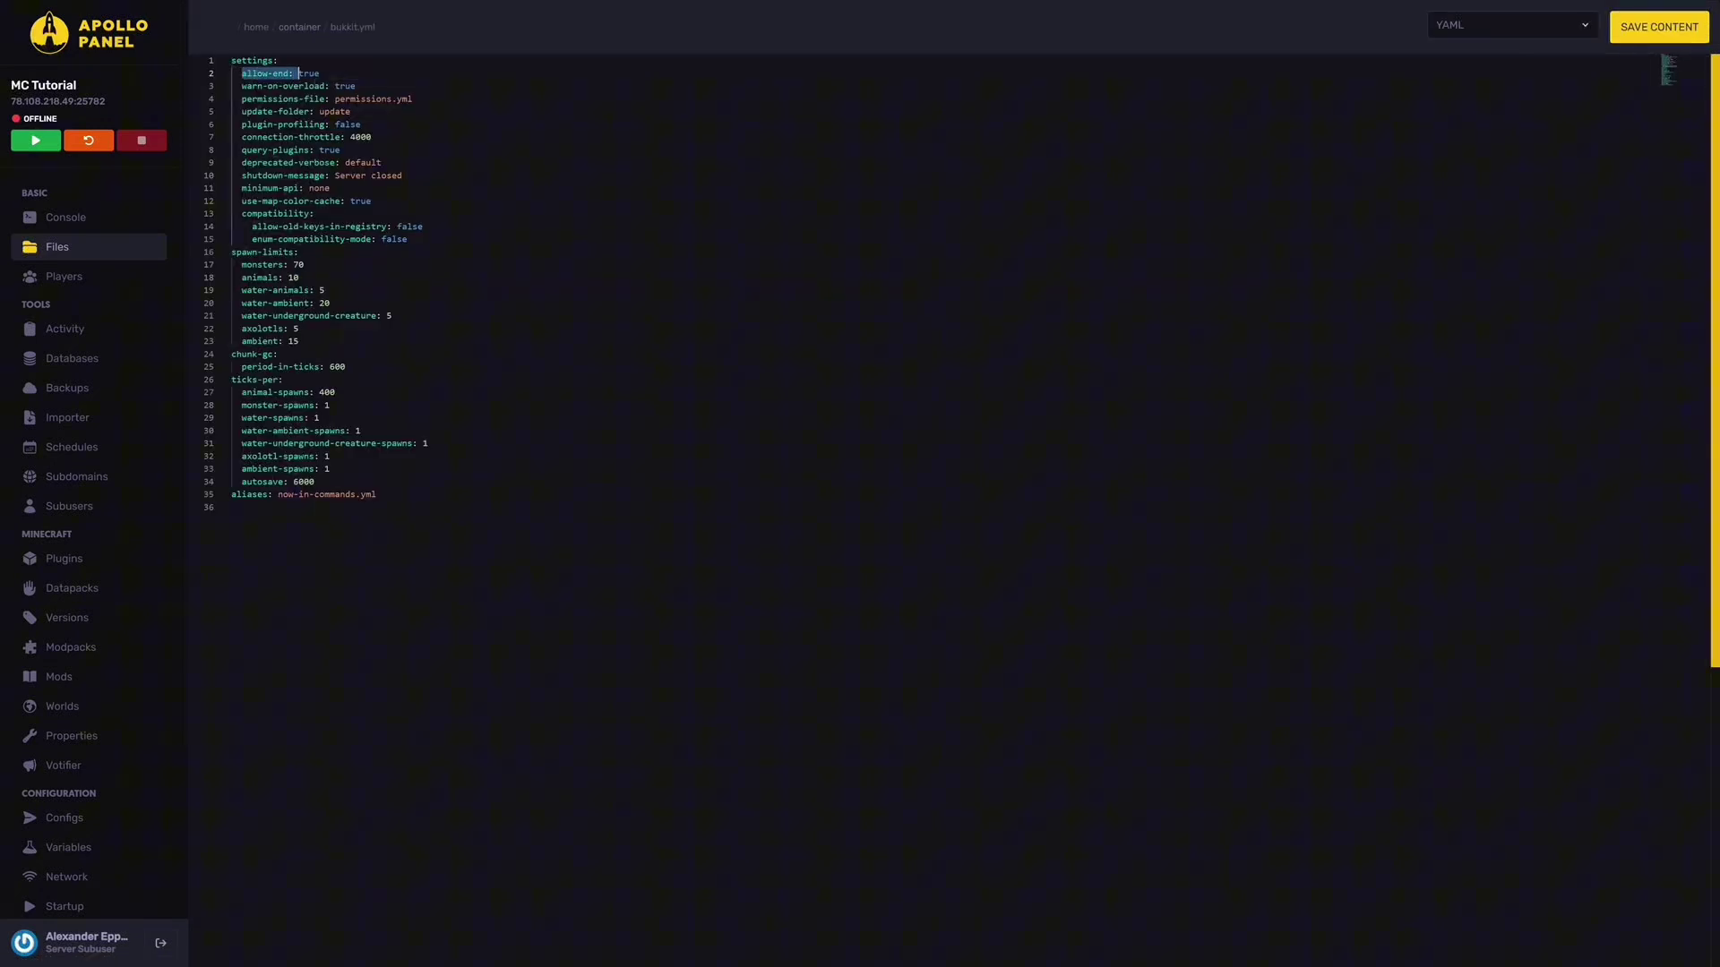
key(shift+End)
key(End)
key(ctrl+shift+Left)
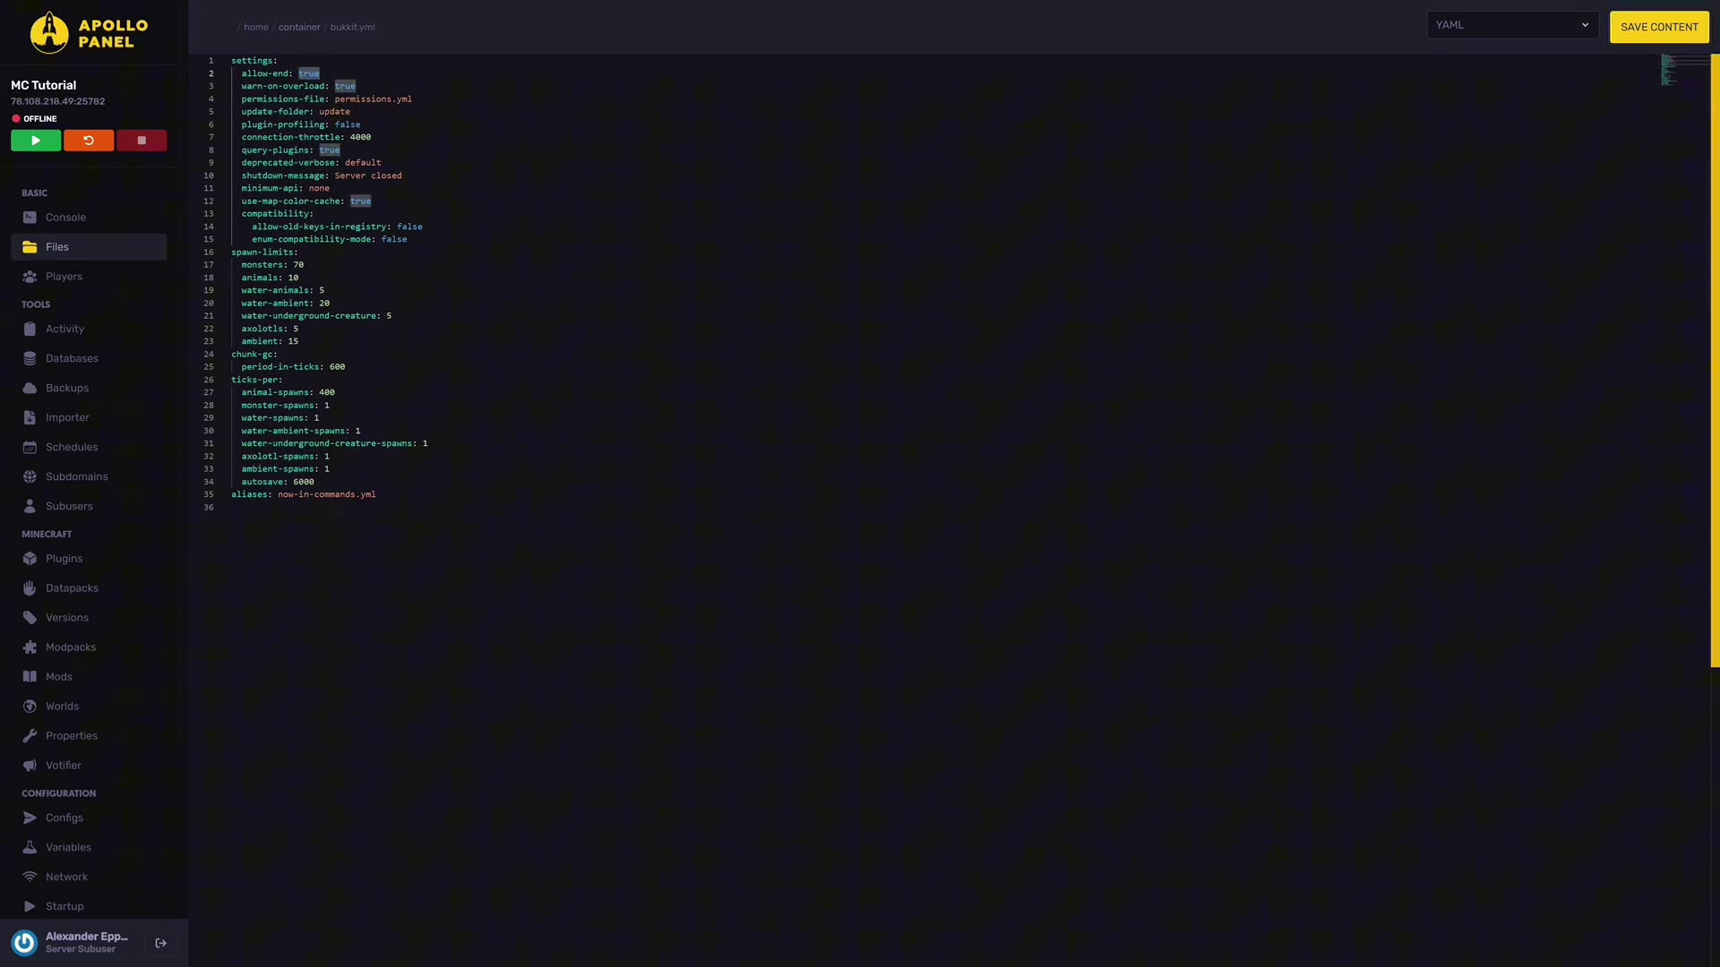
text(fa)
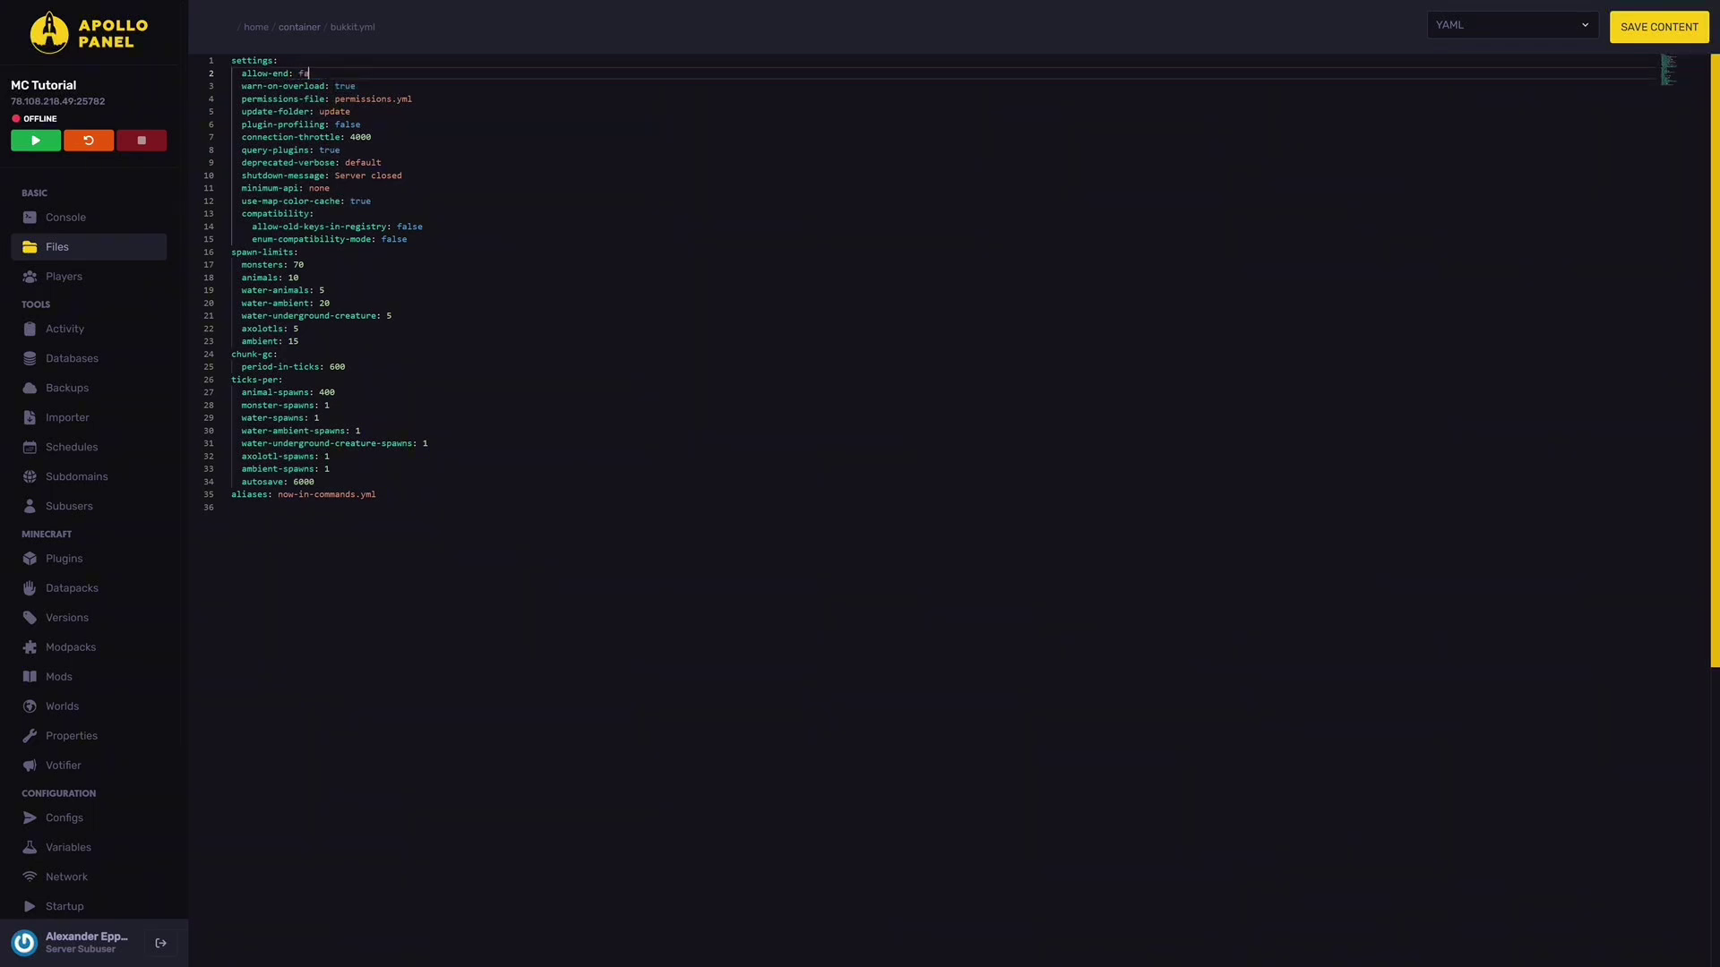
text(lse)
key(Down)
key(End)
key(ctrl+shift+Left)
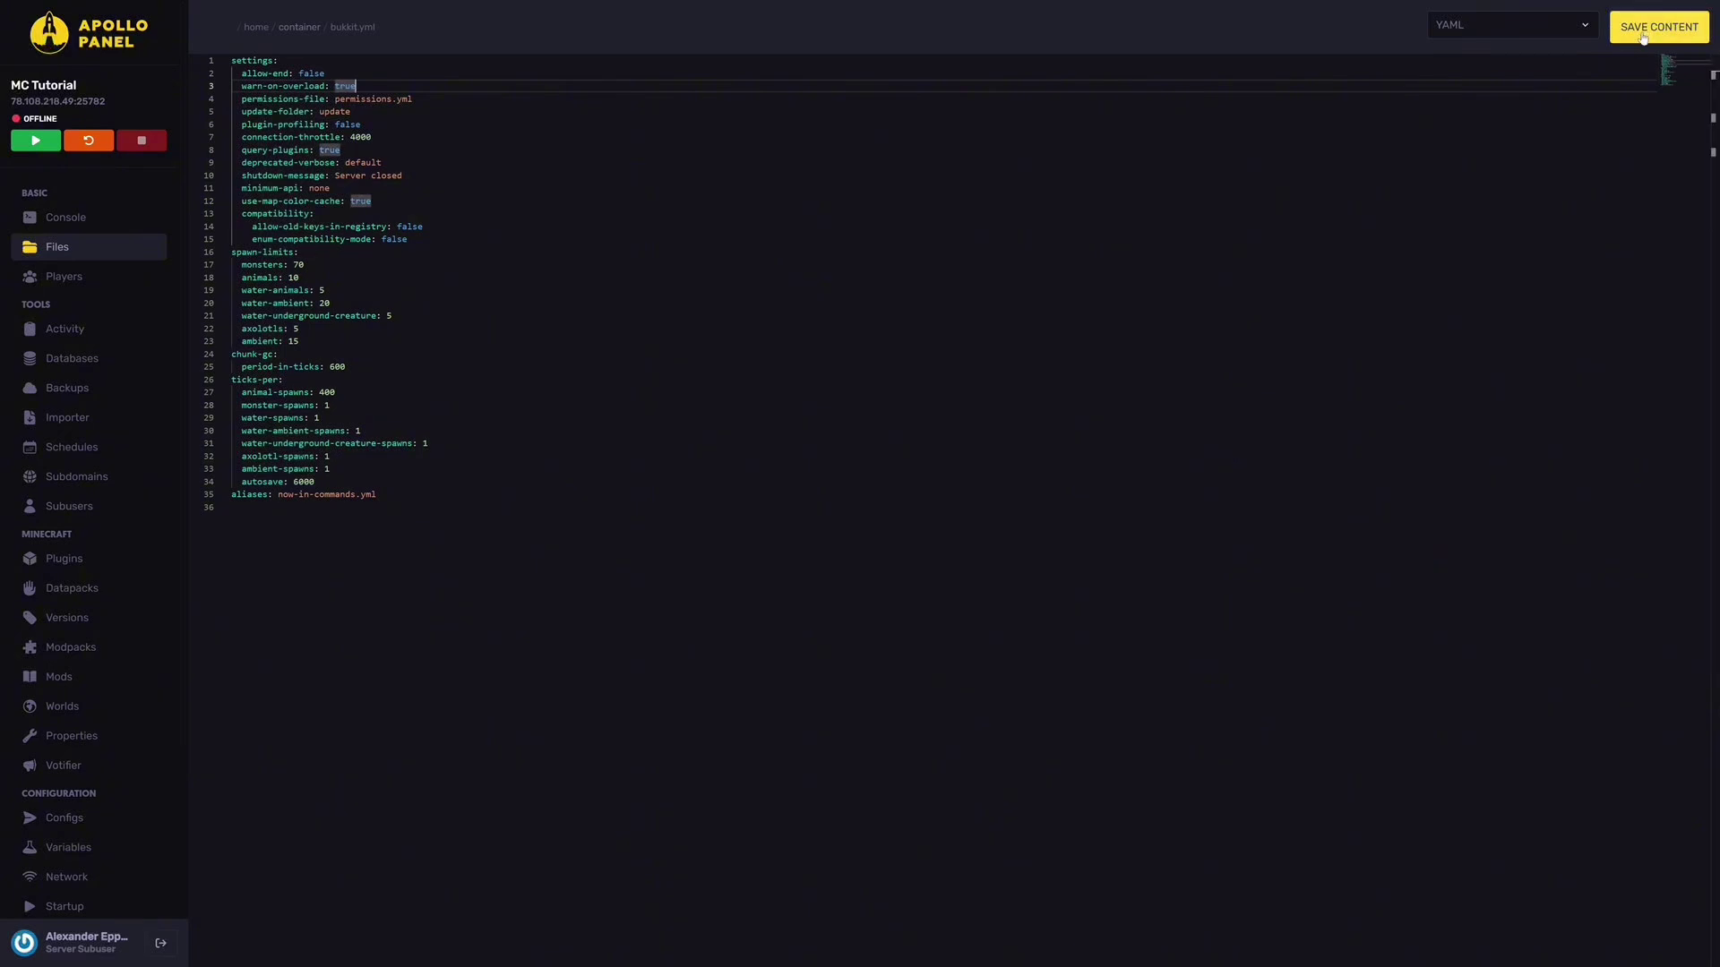
click(1651, 29)
click(65, 219)
- Start the MC Tutorial server and let it boot through the daemon startup checks
click(37, 142)
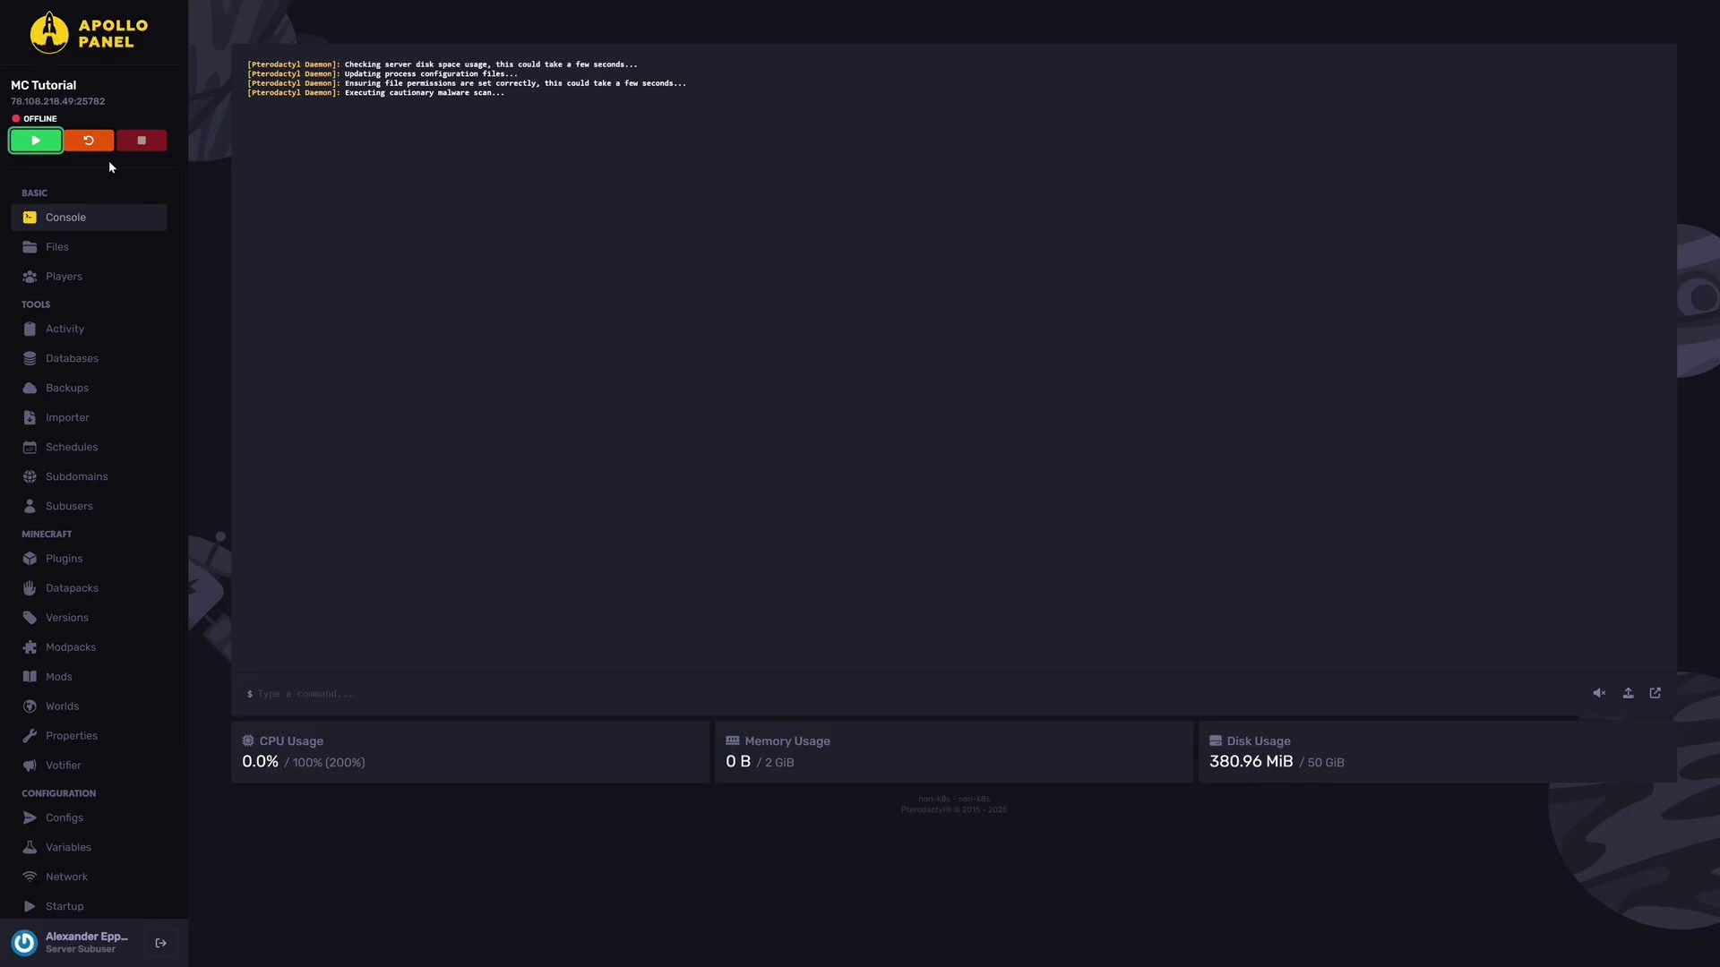